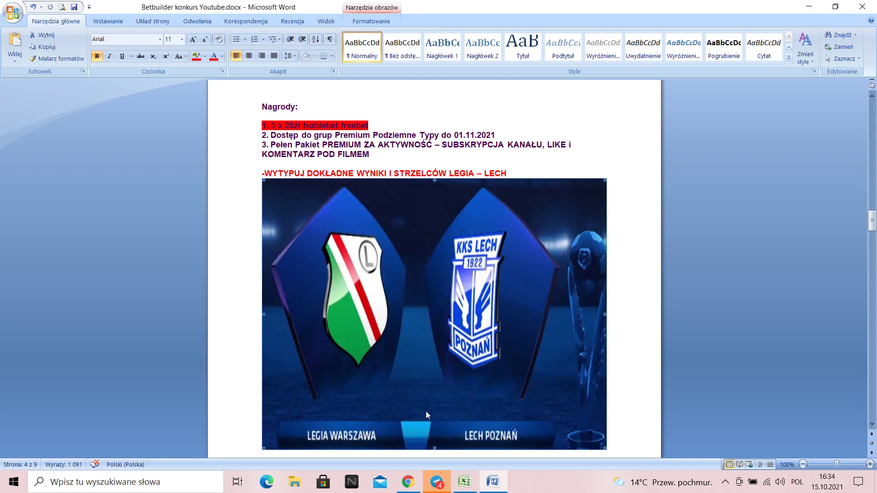
- Switch to Chrome and examine the Fortuna odds table on the SPORT-BC.COM site
mouse_move(409, 482)
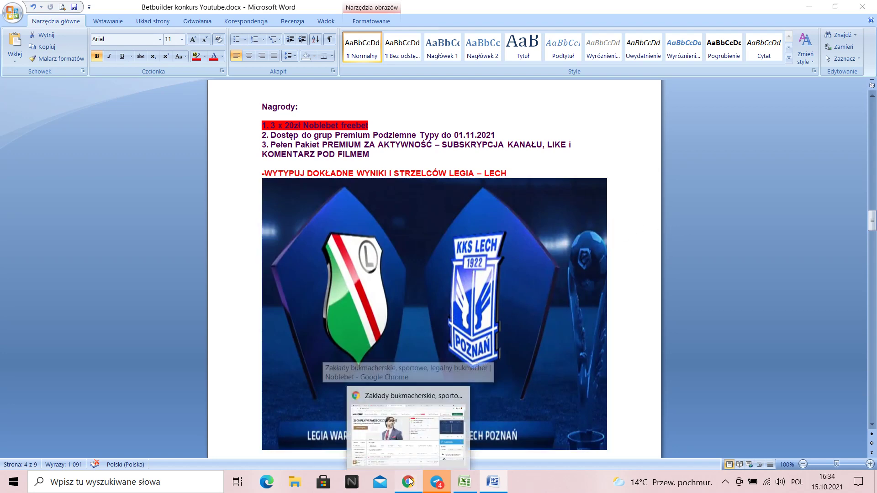
left_click(407, 431)
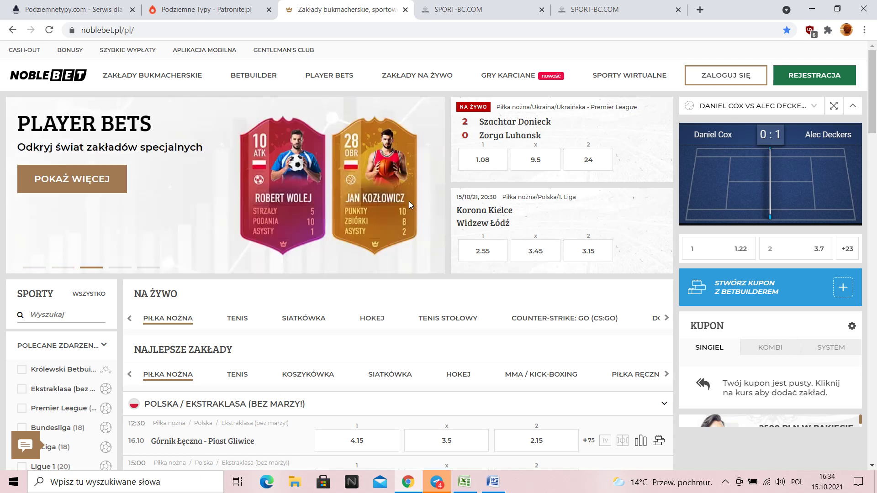
left_click(452, 13)
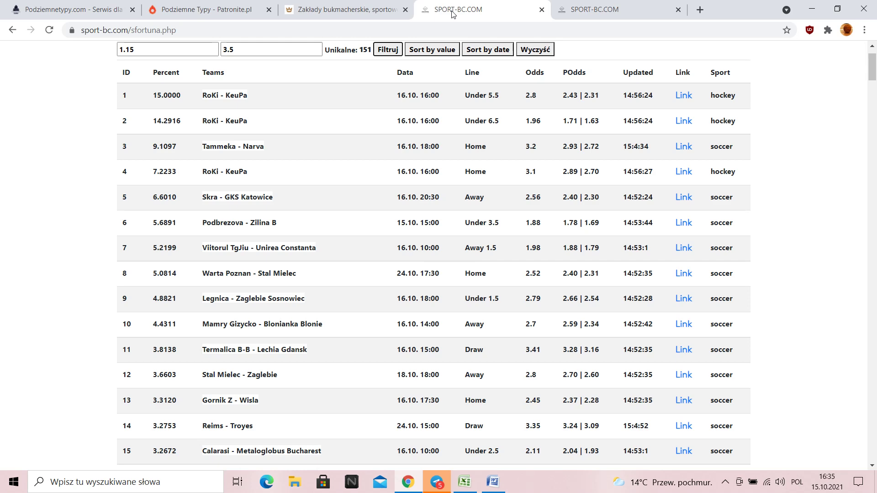
scroll(186, 146, "down", 3)
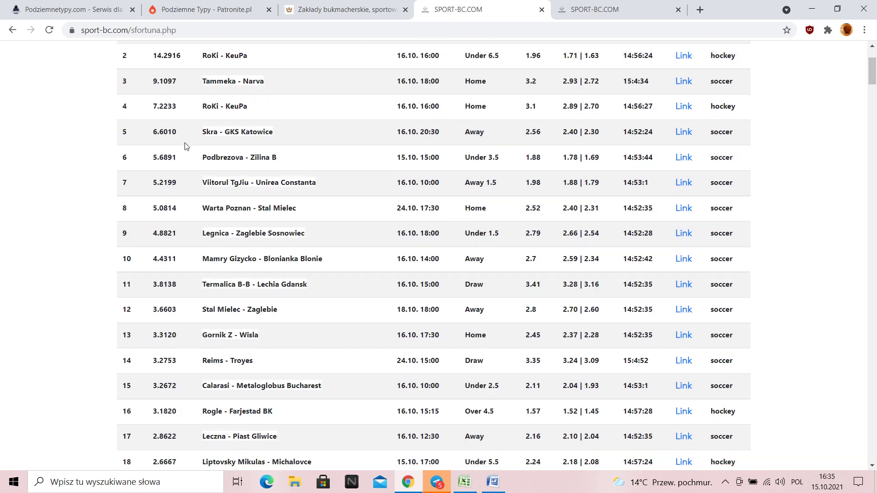
scroll(96, 159, "down", 3)
scroll(104, 152, "up", 8)
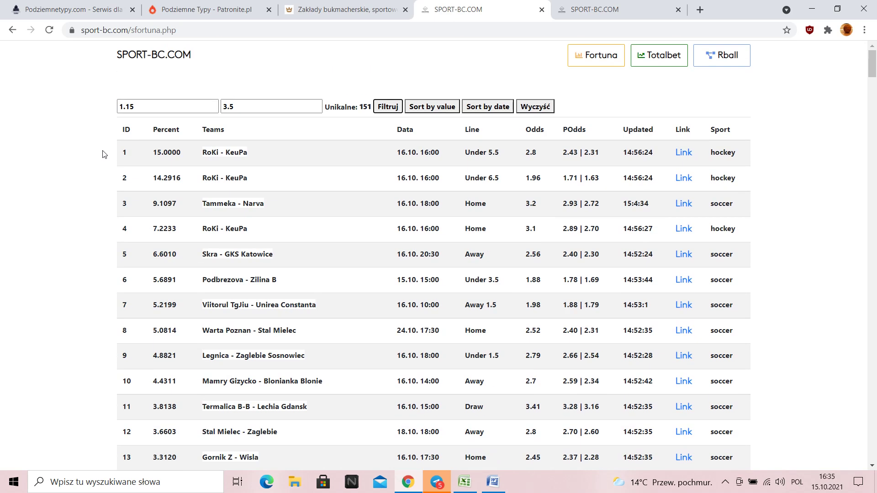
scroll(105, 155, "down", 1)
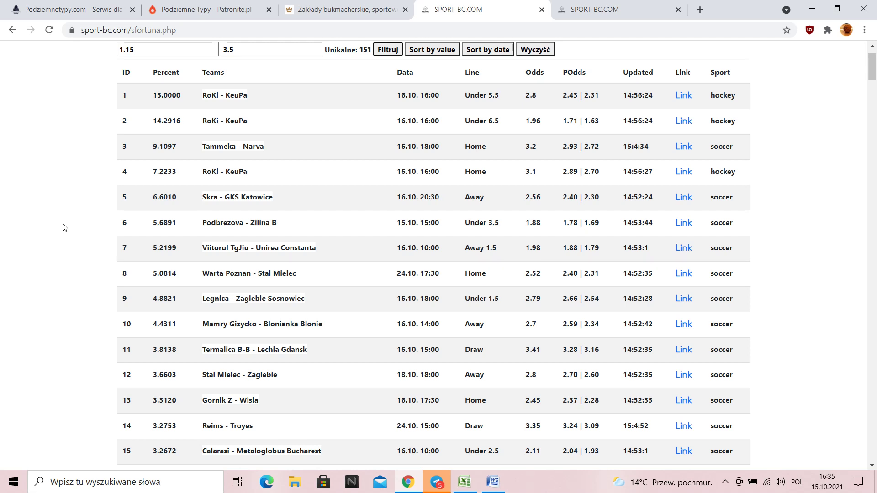
- Compare the SPORT-BC.COM Totalbet list with the Fortuna list, ending on the Fortuna list
left_click(563, 4)
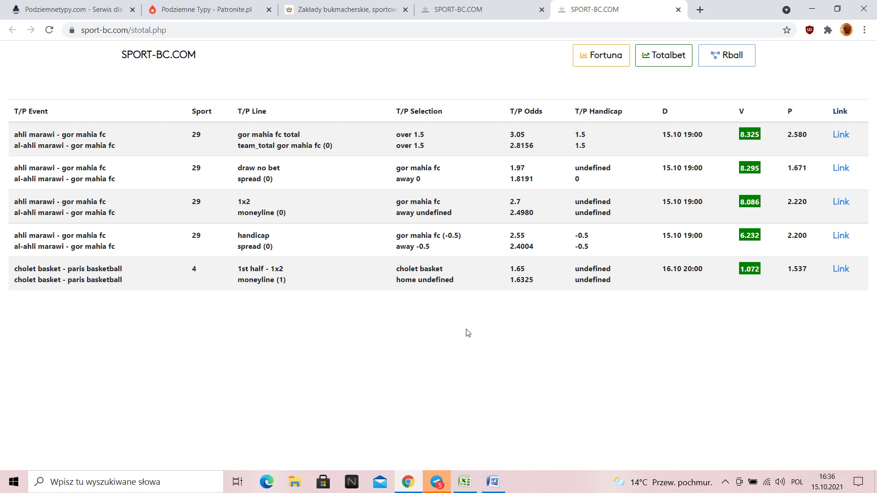
left_click(479, 10)
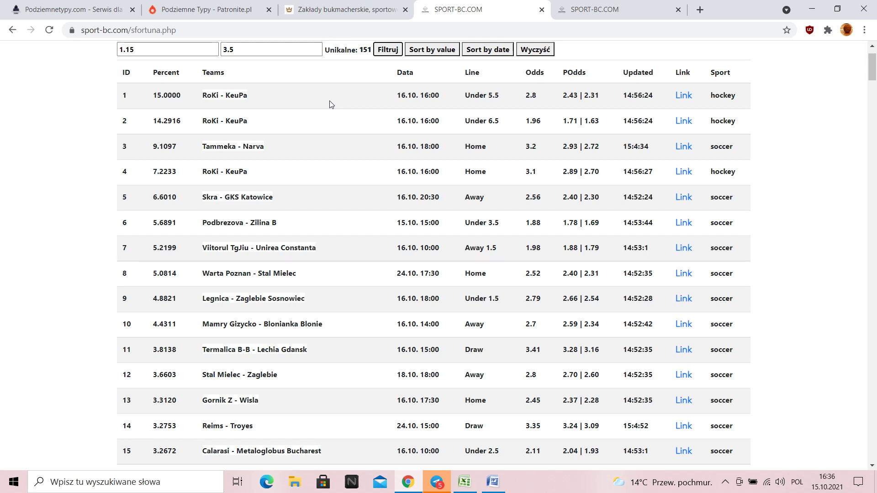
left_click(607, 10)
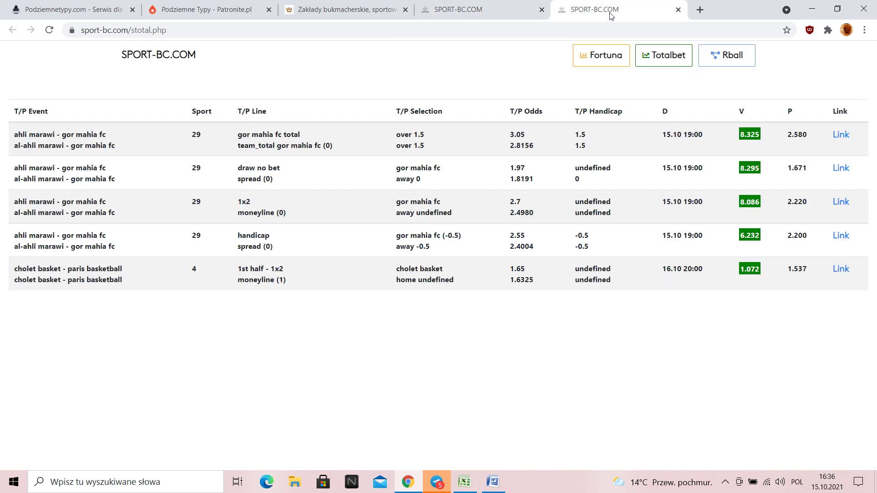
left_click(462, 11)
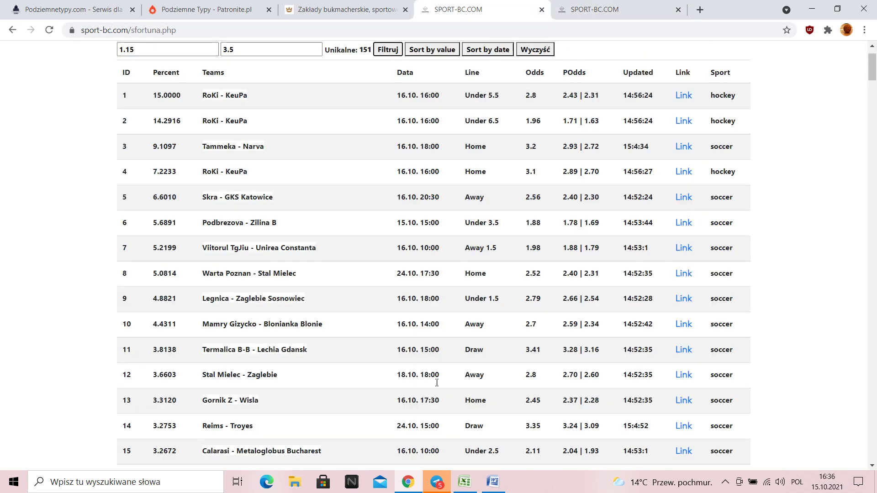
- Switch to Eredivisie.xlsx in Excel and examine the 08.09.2021 matches and three-round balance on the Eliminacje MŚ Katar 2022 sheet
left_click(464, 482)
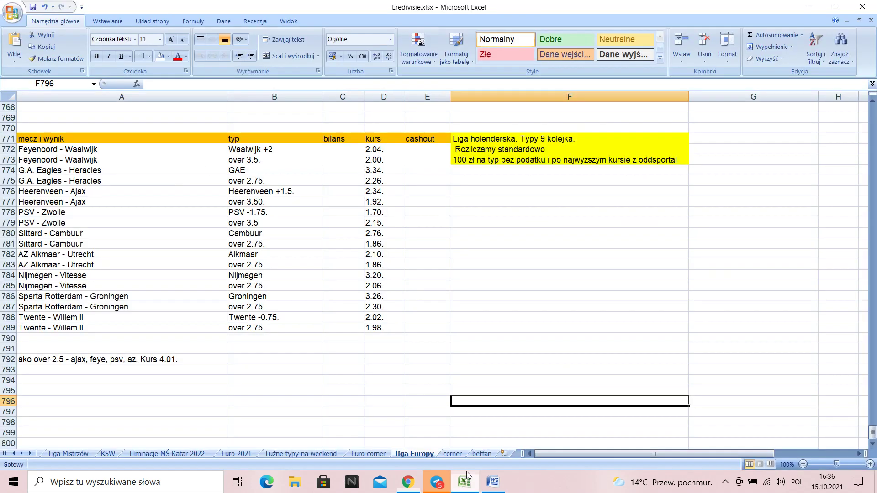
scroll(467, 280, "up", 12)
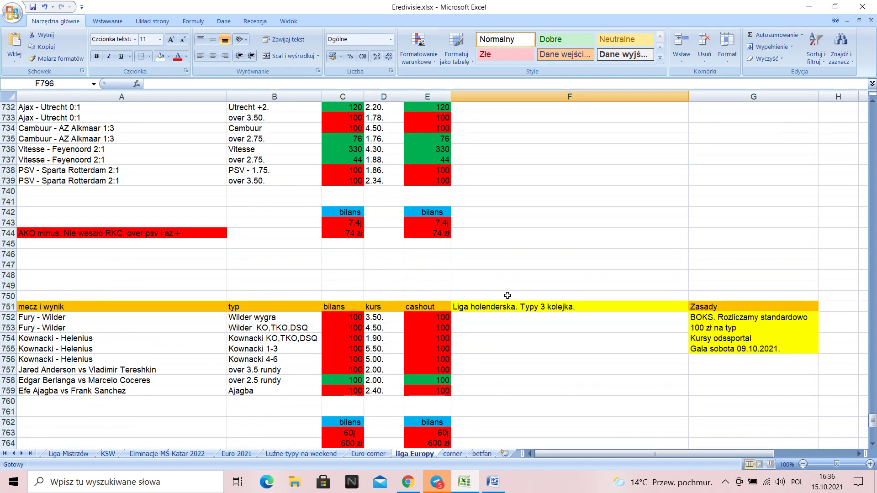
left_click(190, 454)
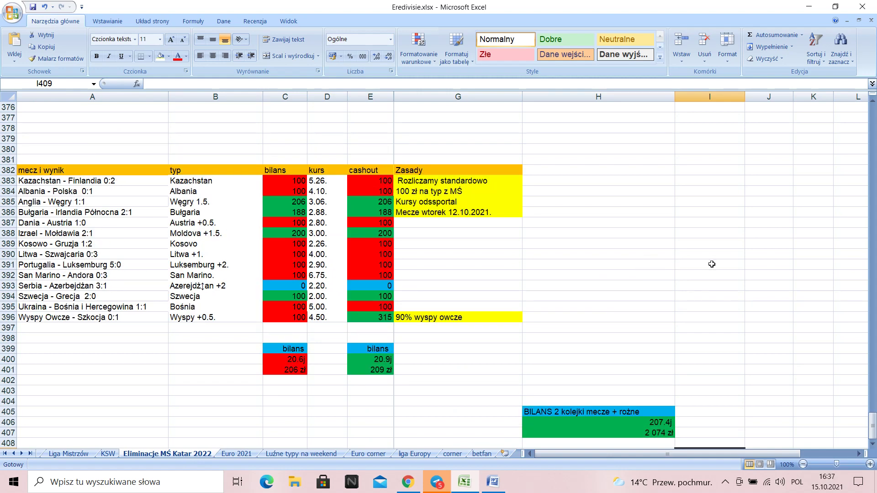
scroll(709, 264, "up", 4)
scroll(709, 264, "up", 15)
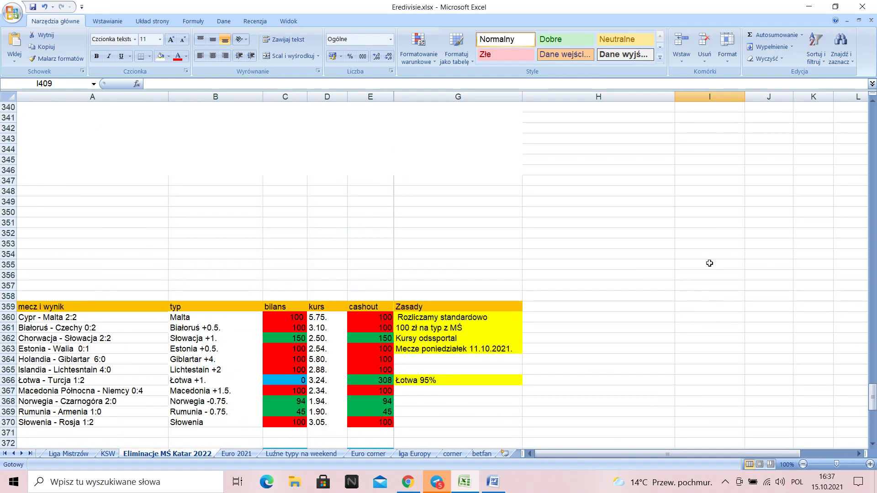
scroll(708, 263, "up", 15)
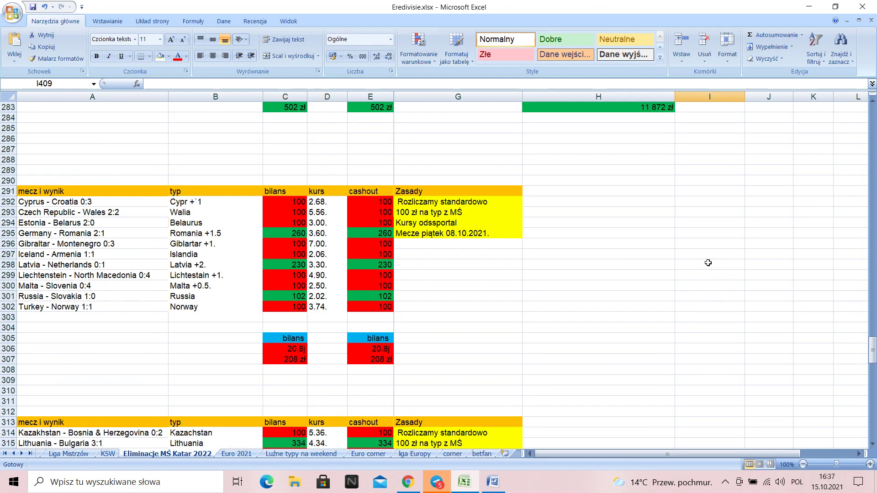
scroll(708, 263, "down", 1)
scroll(707, 264, "up", 5)
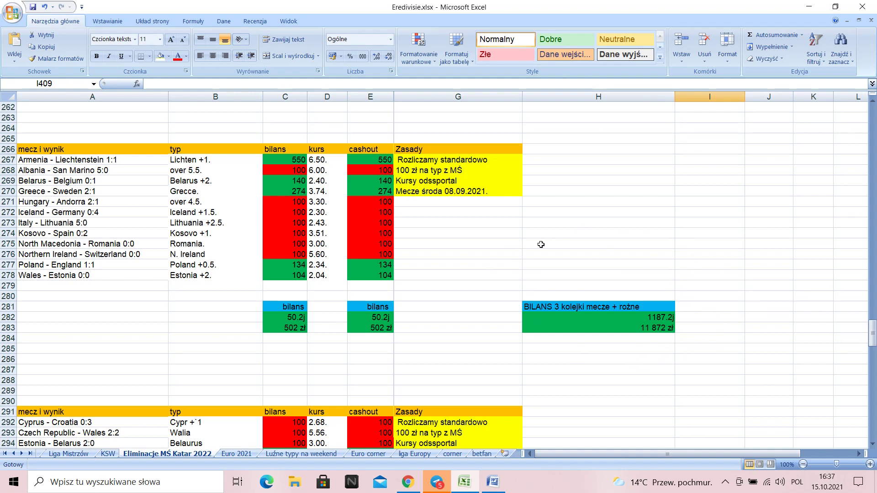
- Examine the bets and balances for the 08.10.2021 and 09.10.2021 World Cup qualifying matches
scroll(647, 230, "down", 8)
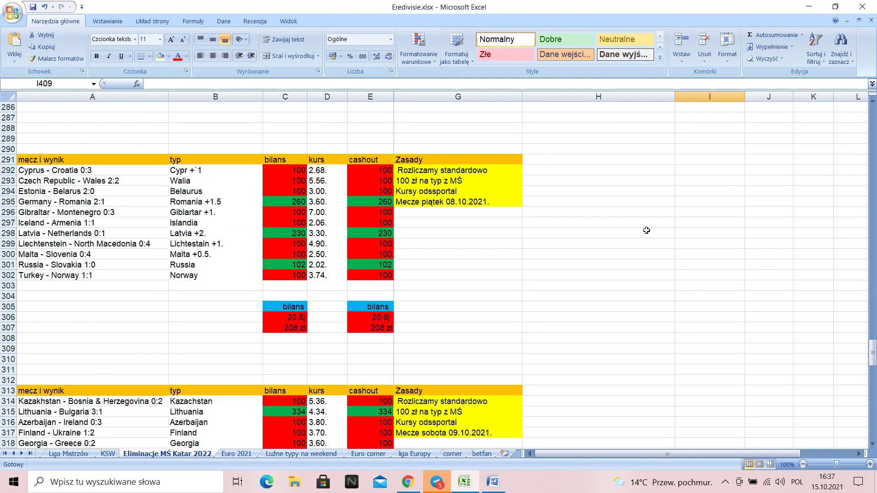
scroll(646, 230, "down", 1)
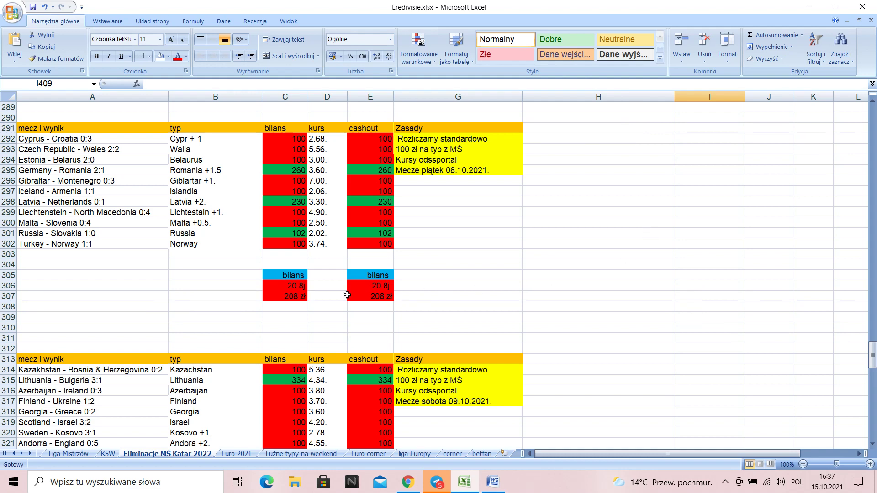
scroll(442, 197, "down", 6)
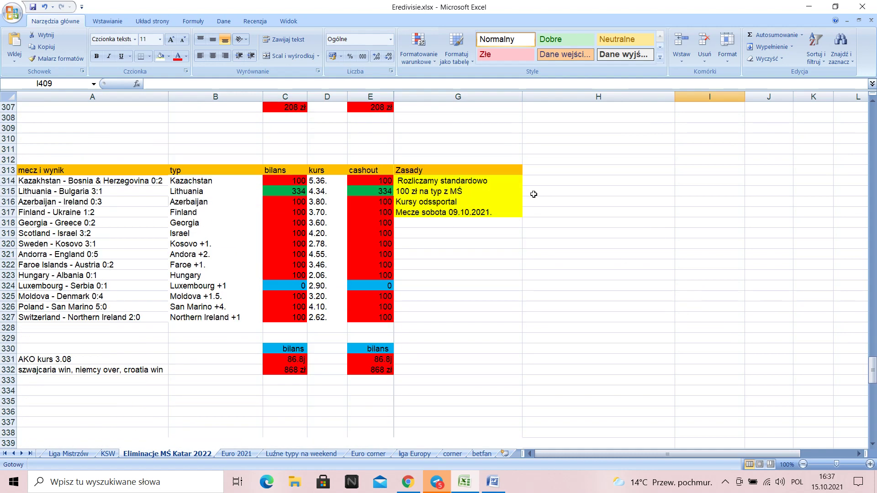
scroll(330, 230, "up", 2)
scroll(318, 199, "up", 6)
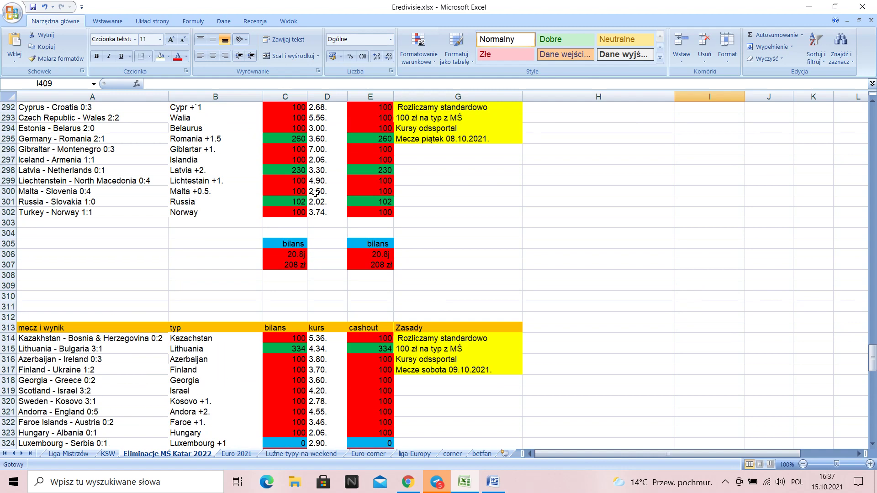
scroll(319, 195, "down", 8)
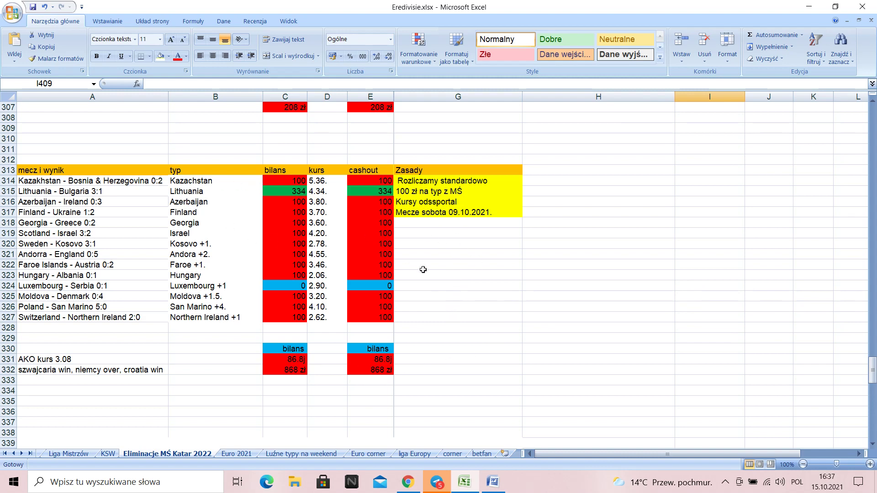
scroll(475, 270, "down", 7)
scroll(438, 233, "up", 2)
scroll(437, 229, "up", 11)
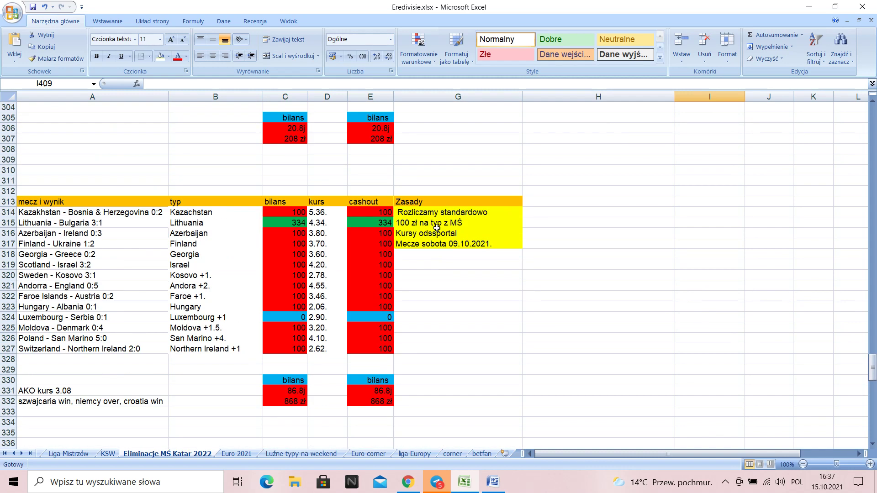
- Examine the bets and balances for the 11.10.2021 and 12.10.2021 qualifying matches
scroll(436, 228, "down", 11)
scroll(437, 228, "down", 10)
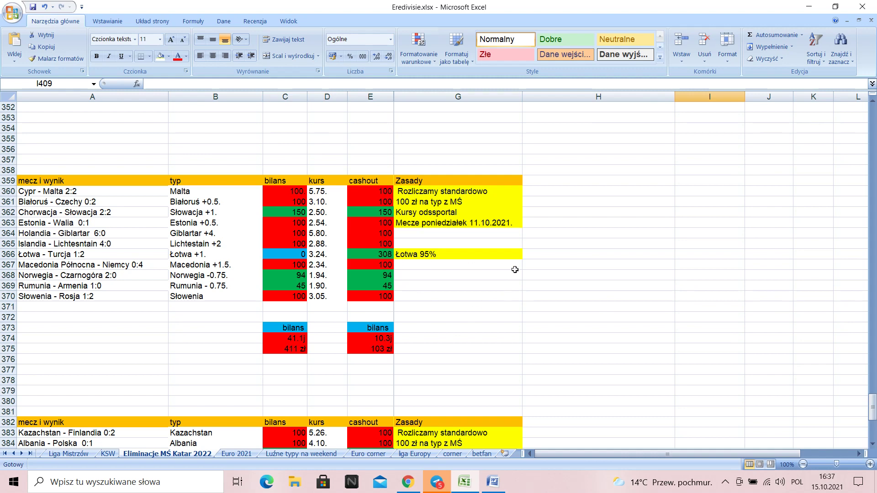
scroll(555, 279, "down", 2)
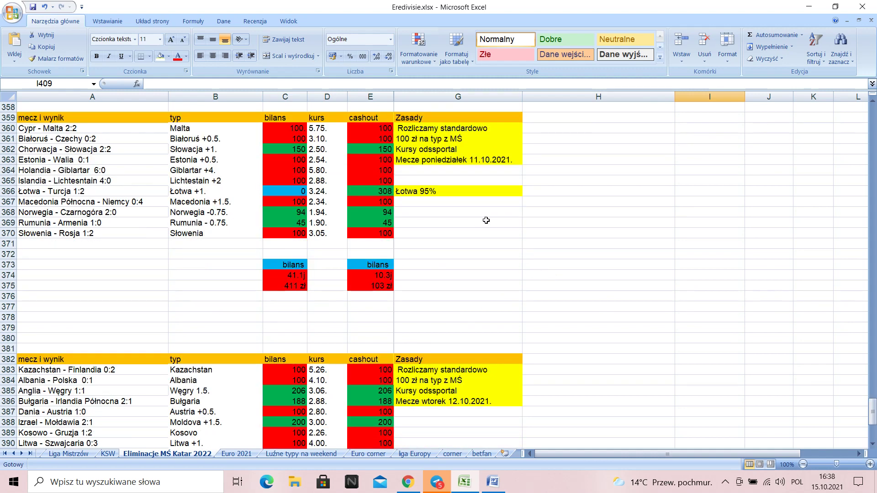
scroll(480, 253, "down", 5)
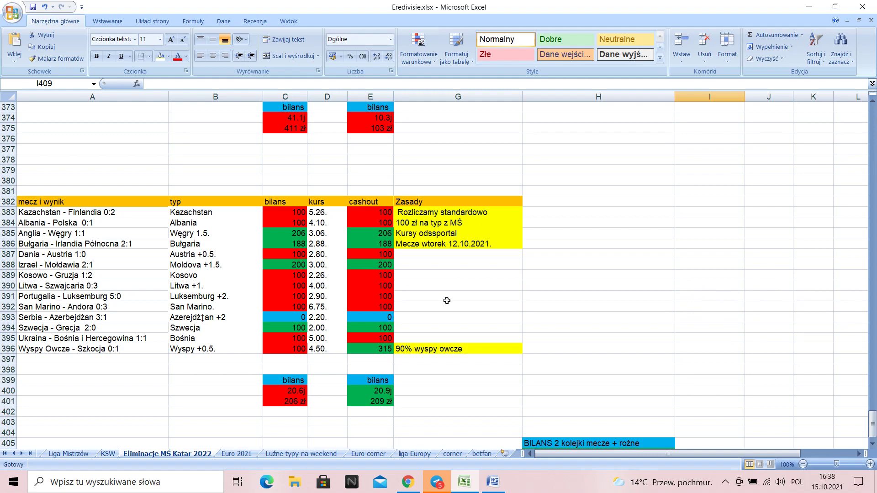
- Open the corner sheet and examine the balance of the corner bets ending with the Wales - Estonia match
left_click(452, 454)
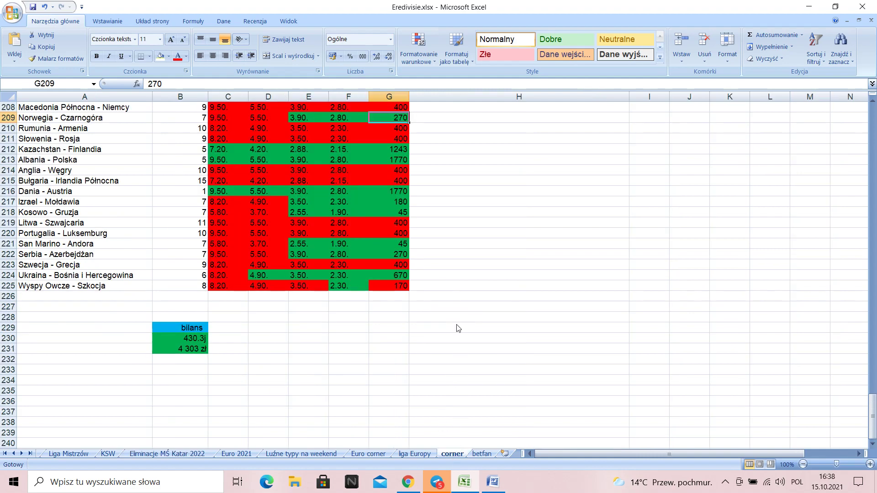
scroll(456, 324, "up", 20)
scroll(457, 324, "down", 1)
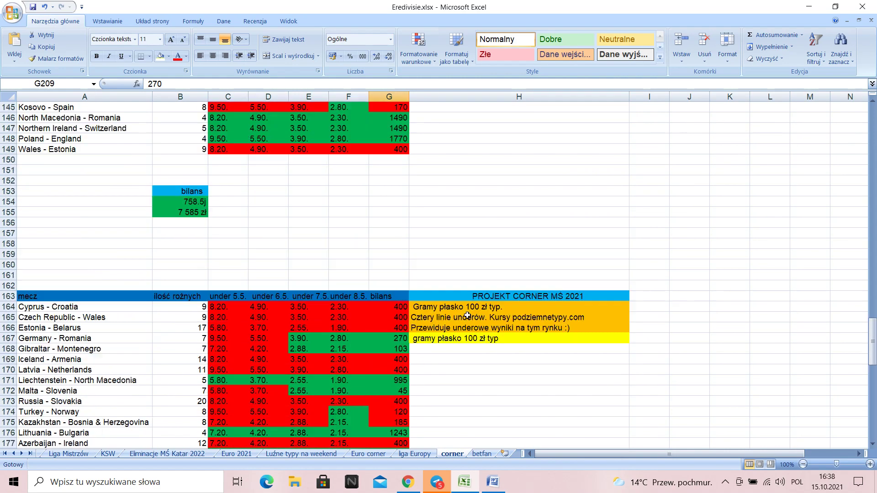
scroll(459, 322, "up", 10)
scroll(461, 320, "down", 7)
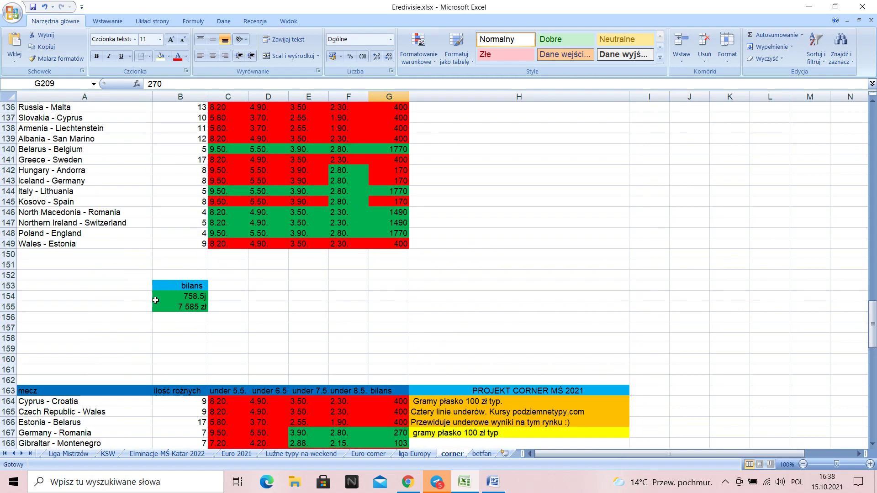
- Examine the last two PROJEKT CORNER MŚ 2021 tables, from Cyprus - Croatia to Wyspy Owcze - Szkocja, including their balances
scroll(492, 259, "down", 7)
scroll(491, 259, "down", 2)
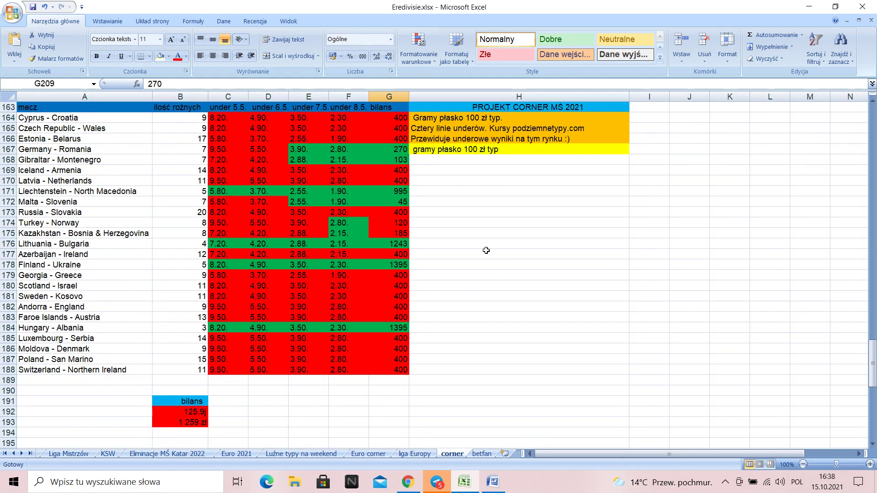
scroll(507, 261, "down", 1)
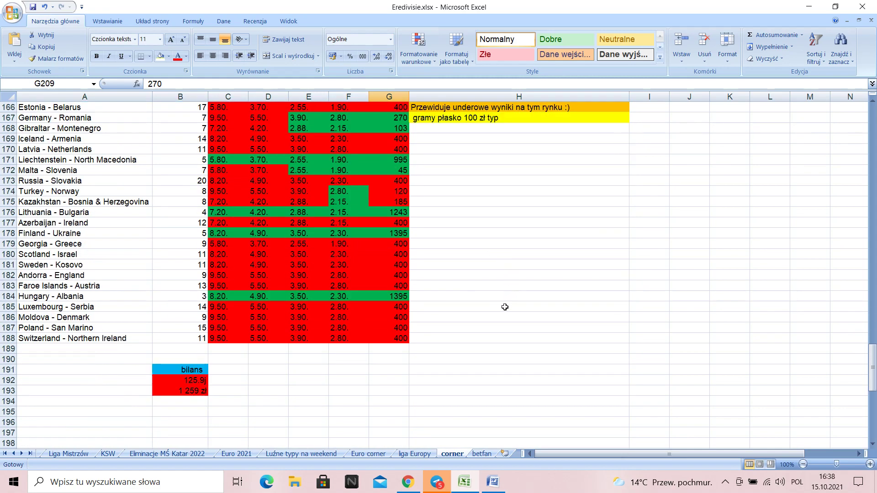
scroll(503, 306, "up", 1)
scroll(470, 233, "up", 1)
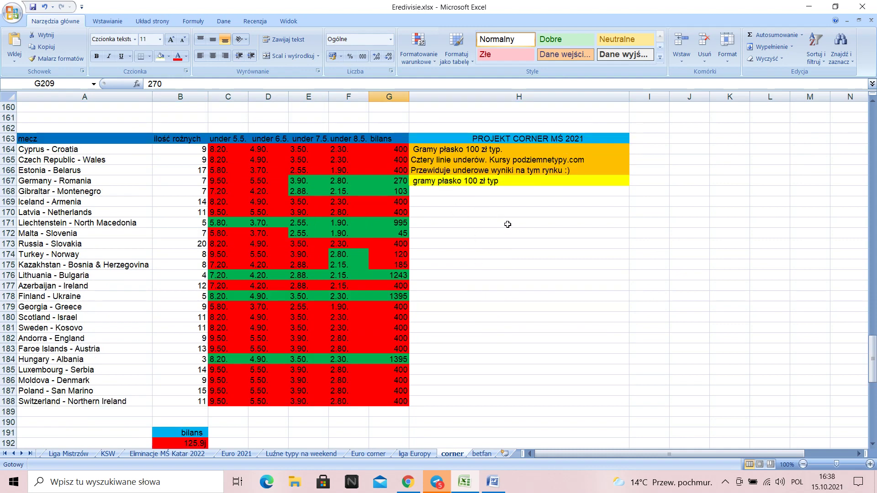
scroll(508, 224, "down", 1)
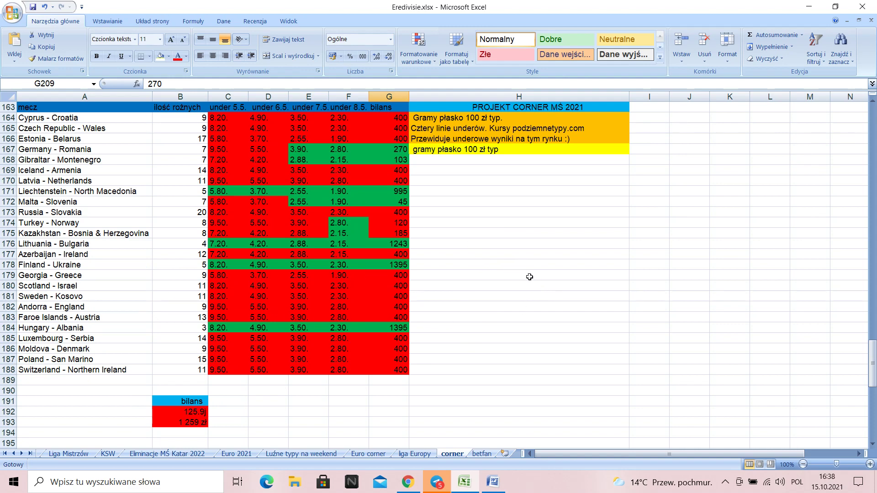
scroll(524, 274, "down", 1)
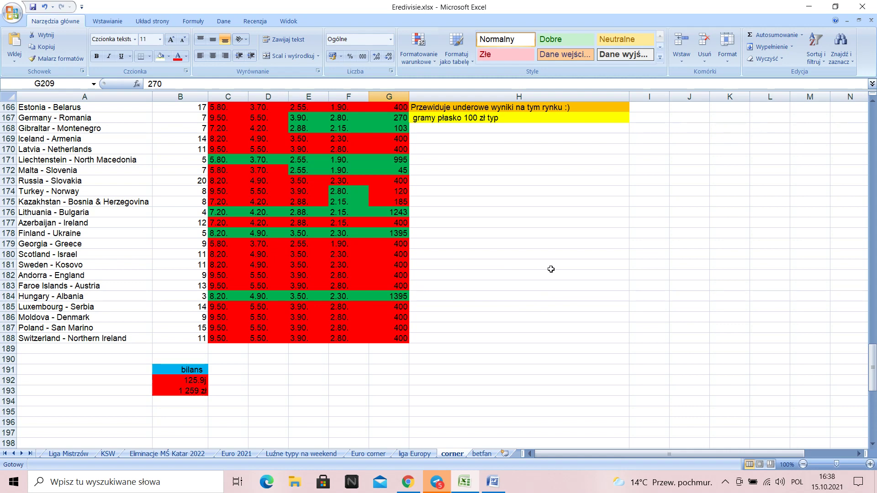
scroll(551, 269, "down", 11)
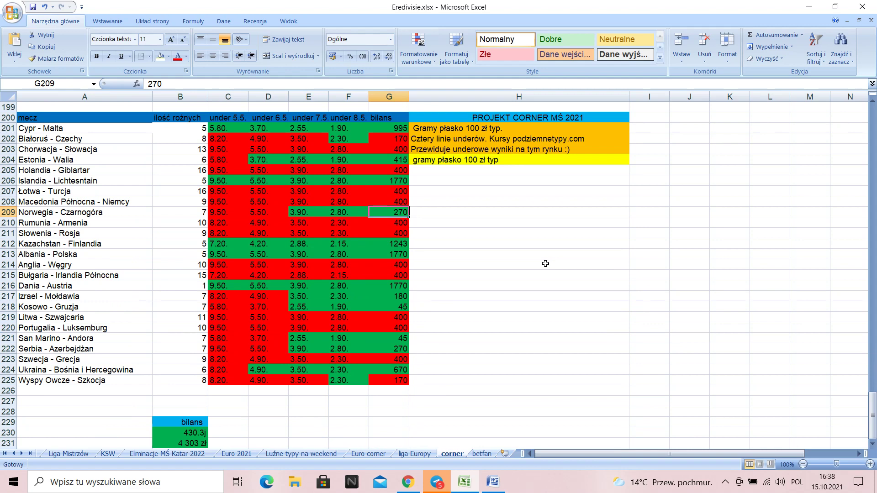
scroll(544, 265, "down", 1)
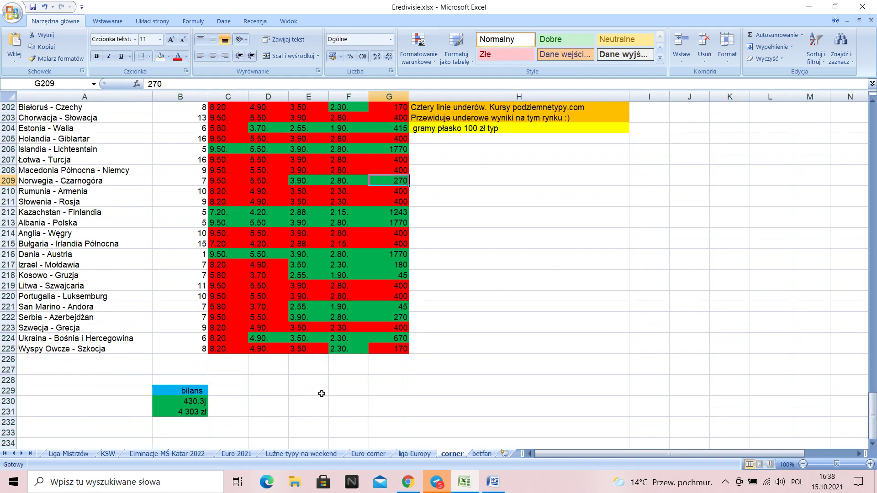
- Switch to the Eliminacje MŚ Katar 2022 sheet and examine the combined balance of both rounds' matches and corners below the 12.10.2021 bets
scroll(477, 352, "up", 1)
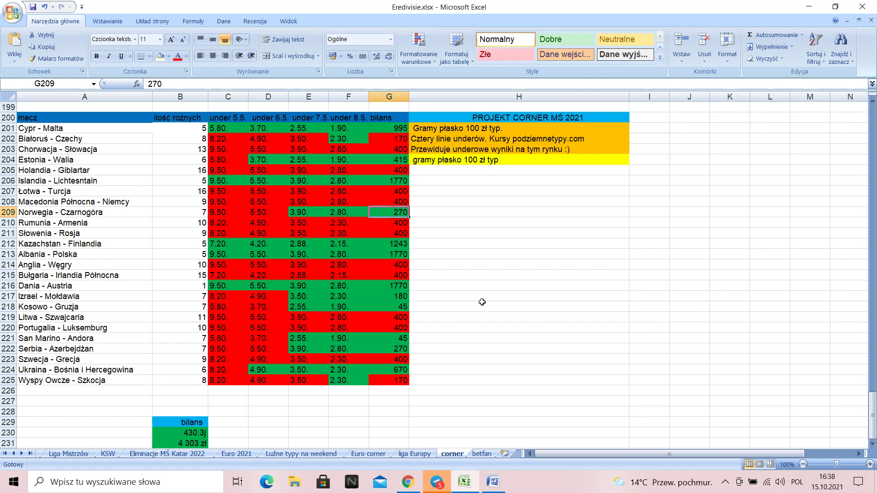
left_click(162, 453)
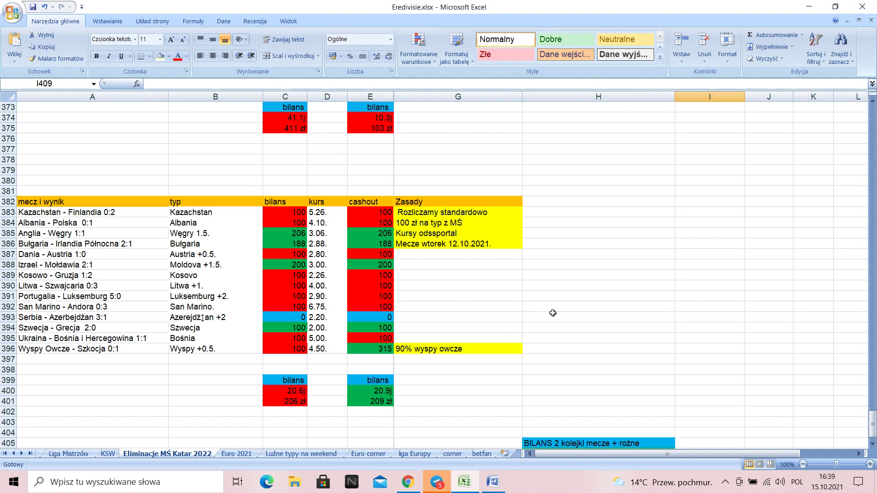
scroll(550, 313, "down", 2)
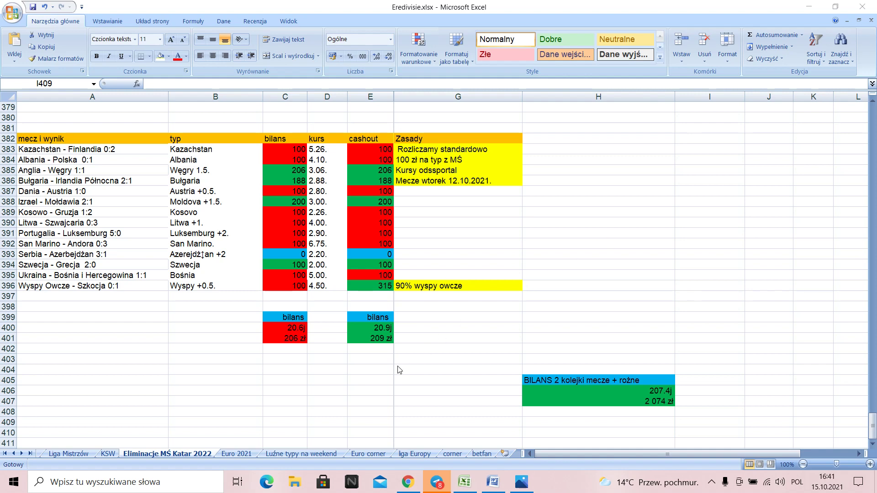
- Examine the Dutch league round 9 tips on the liga Europy sheet, then view the four-match over 2.5 coupon in Bez nazwy.png and close it
left_click(410, 456)
scroll(470, 382, "down", 12)
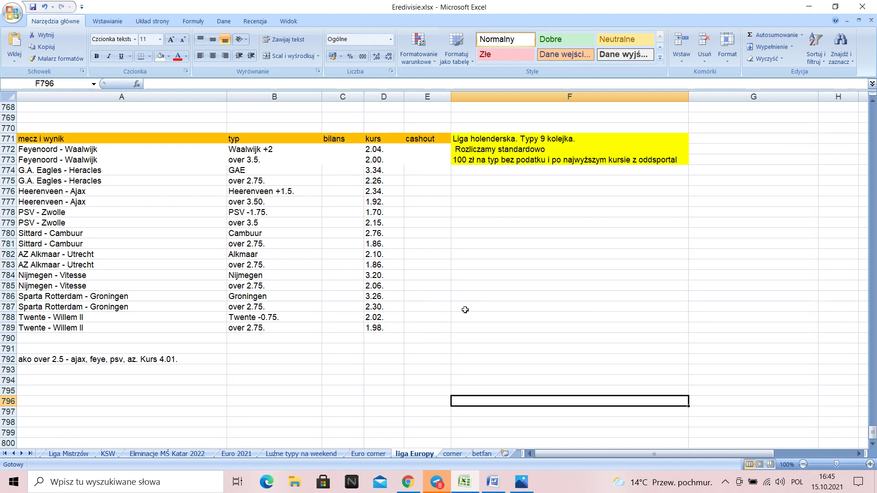
left_click(522, 482)
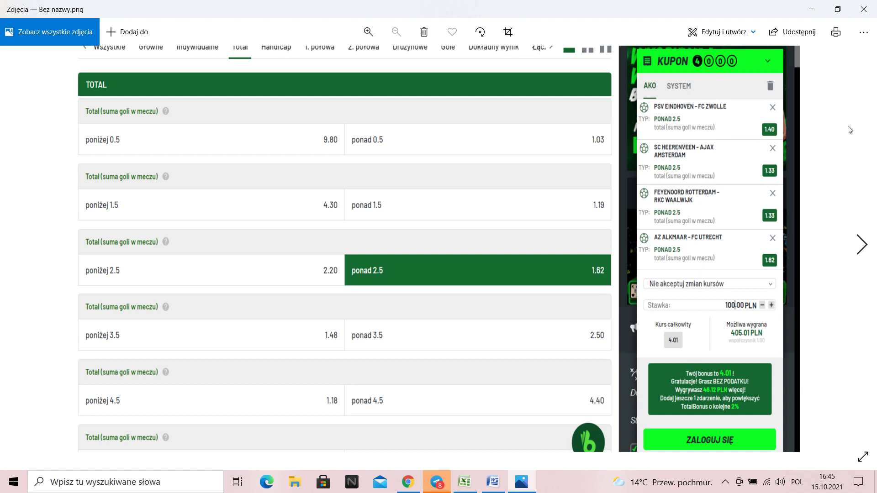
left_click(863, 9)
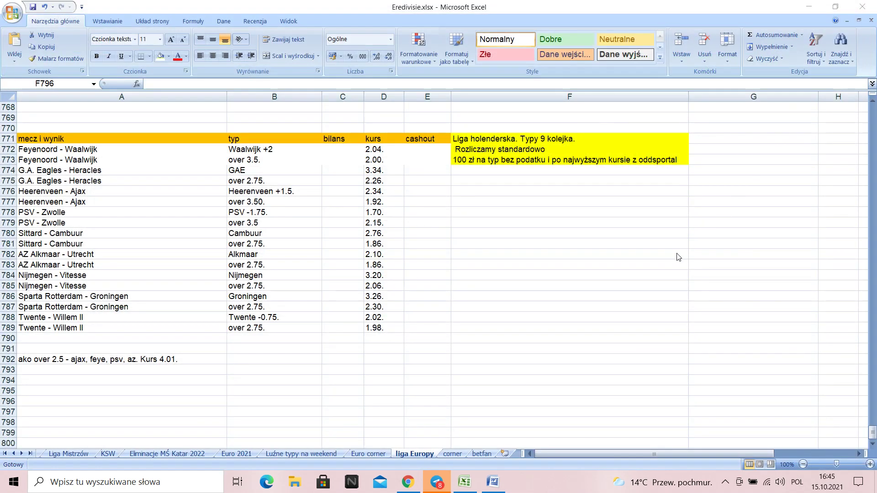